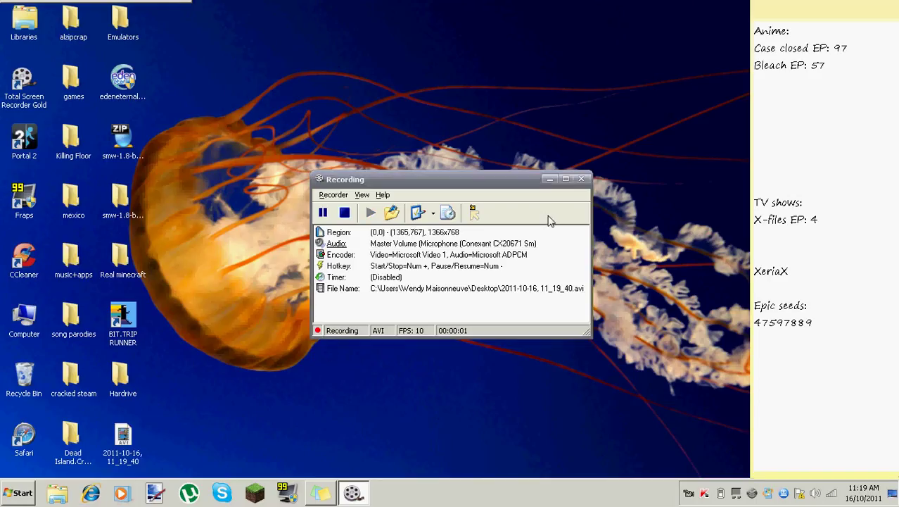
In Internet Explorer, search Google for 'toomanyitems' from the toolbar search box.
left_click(252, 351)
left_click(81, 495)
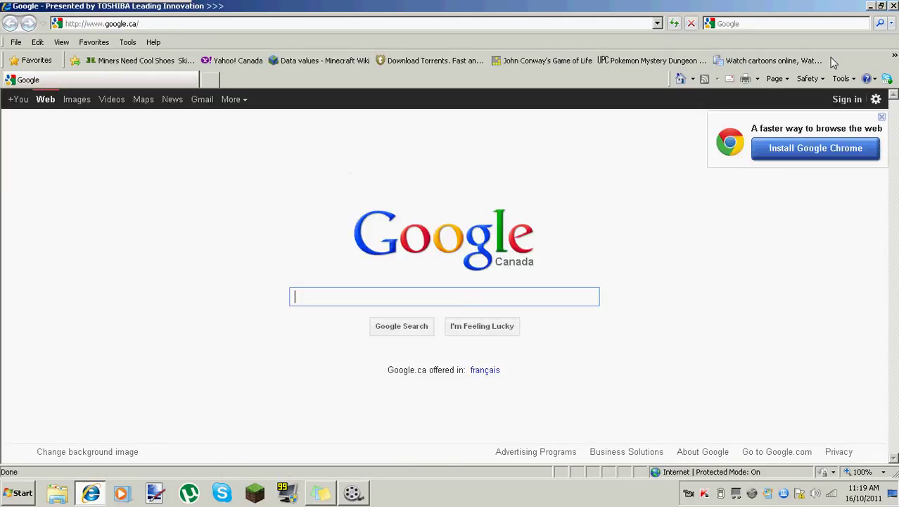
left_click(893, 56)
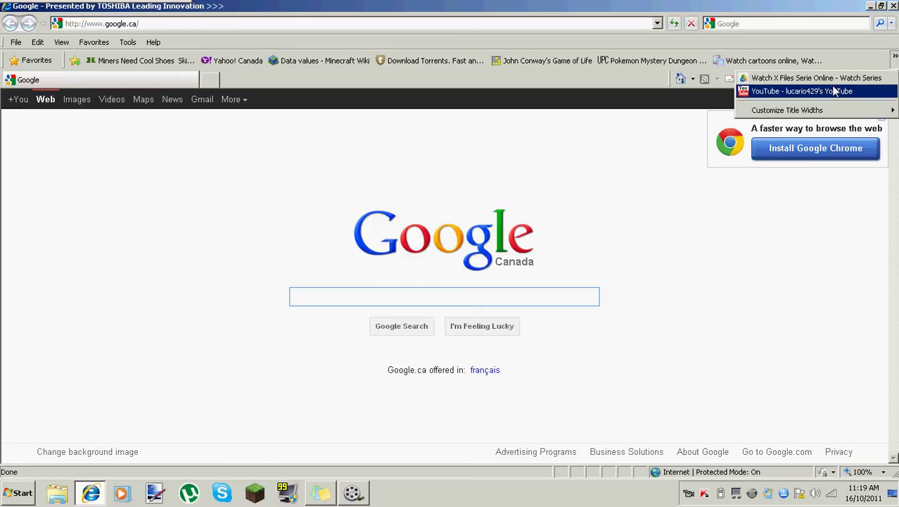
left_click(753, 23)
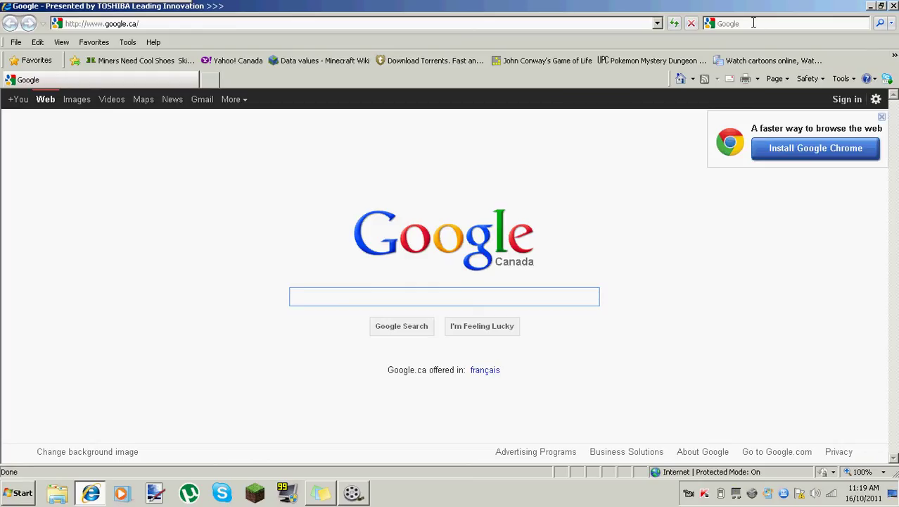
type("to")
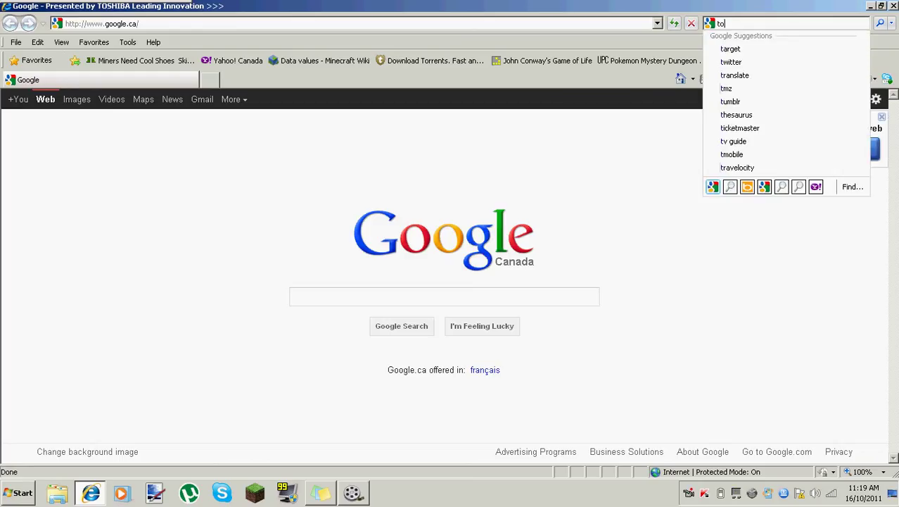
type("omanyitems")
key("Return")
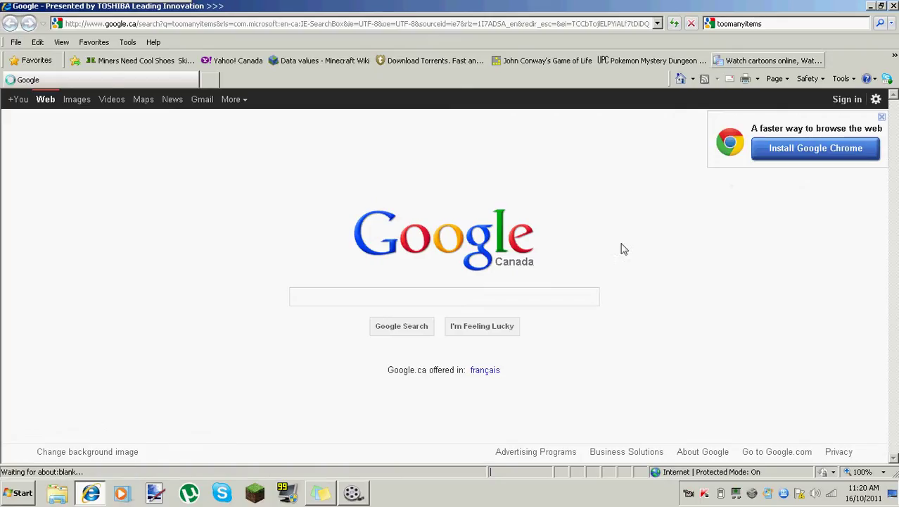
Open the TooManyItems Minecraft Forum topic and follow its 'Download for 1.8.1 / 1.8' link.
left_click(339, 219)
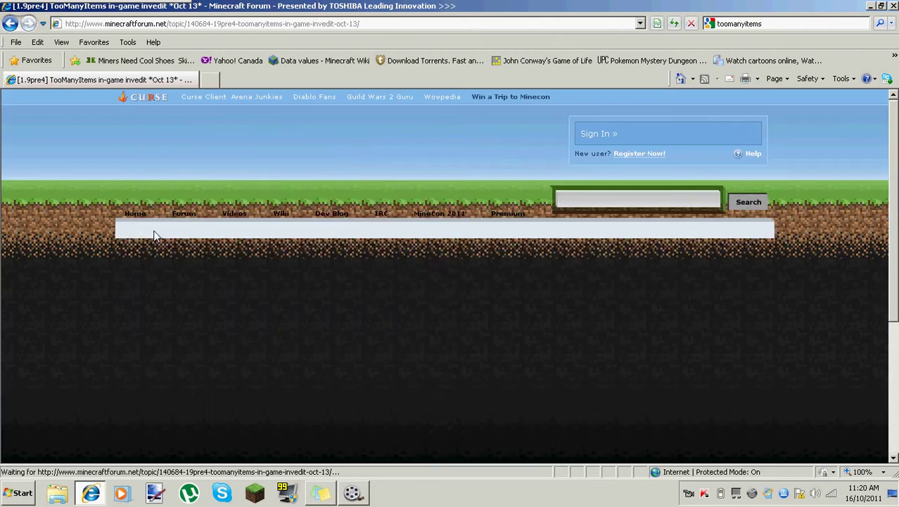
scroll(292, 269, "down", 3)
scroll(293, 270, "down", 8)
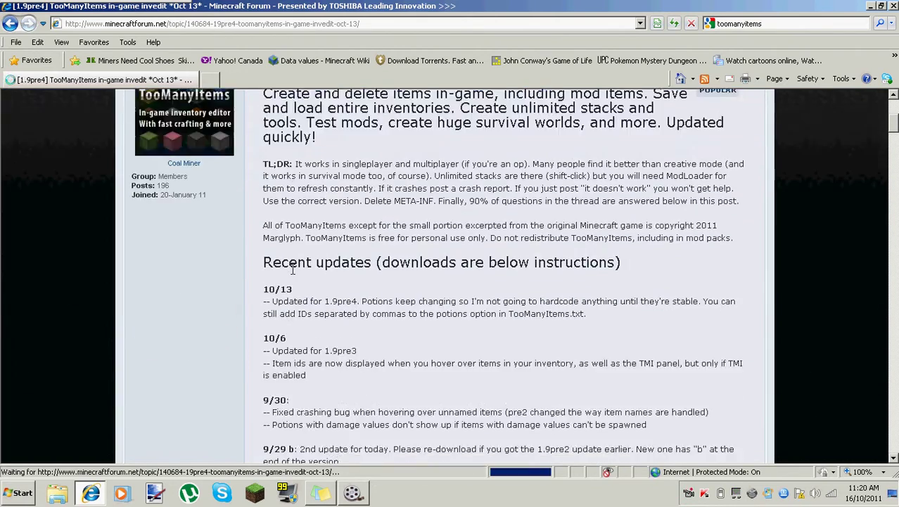
scroll(293, 273, "down", 8)
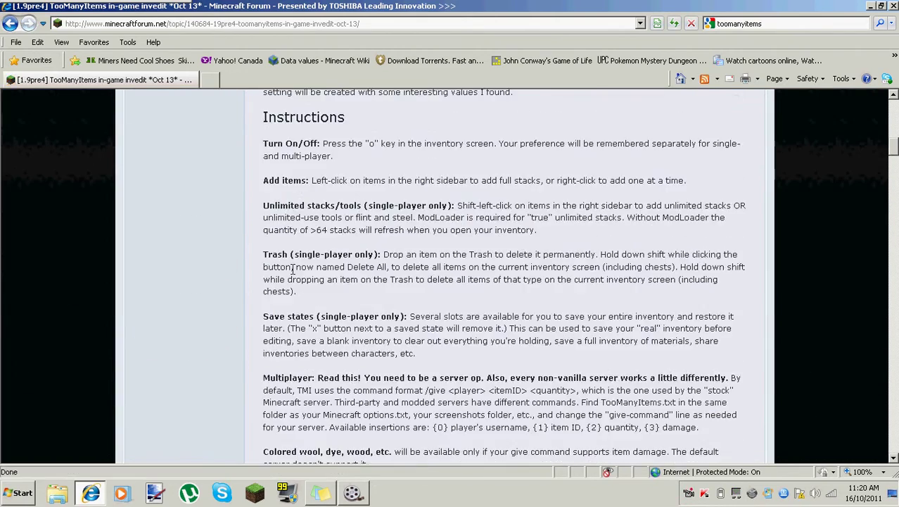
left_click(294, 273)
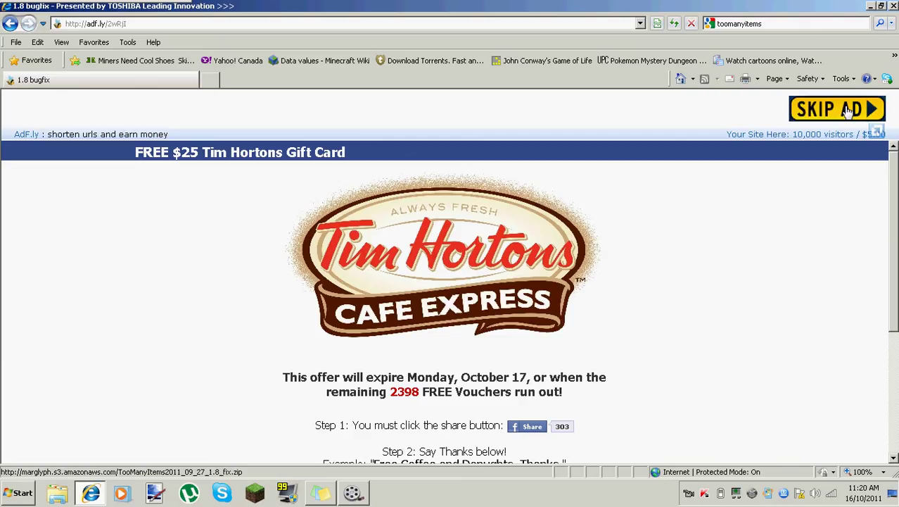
Skip the ad and save TooManyItems2011_09_27_1.8_fix.zip to the desktop.
left_click(845, 109)
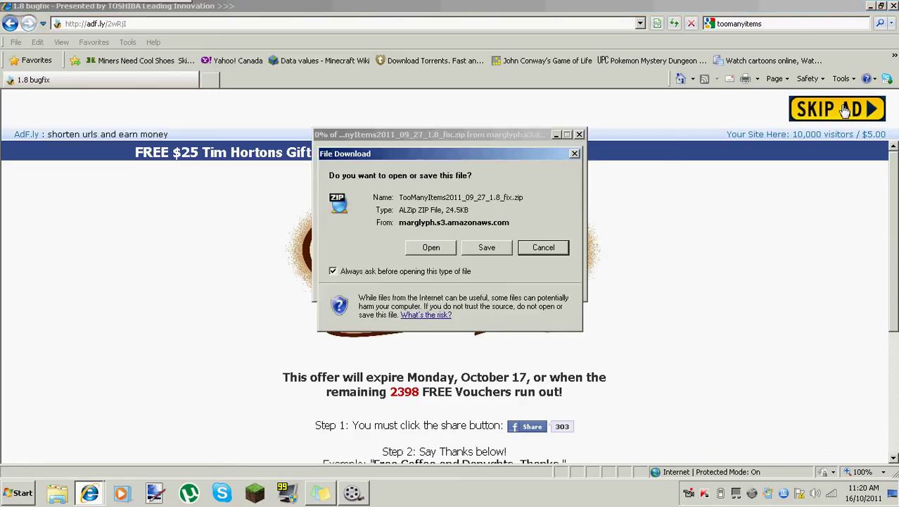
left_click(489, 255)
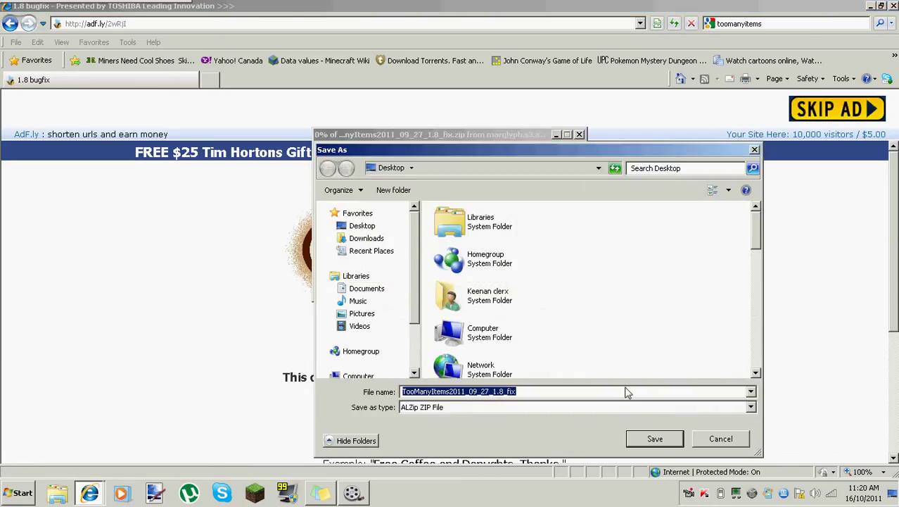
left_click(644, 439)
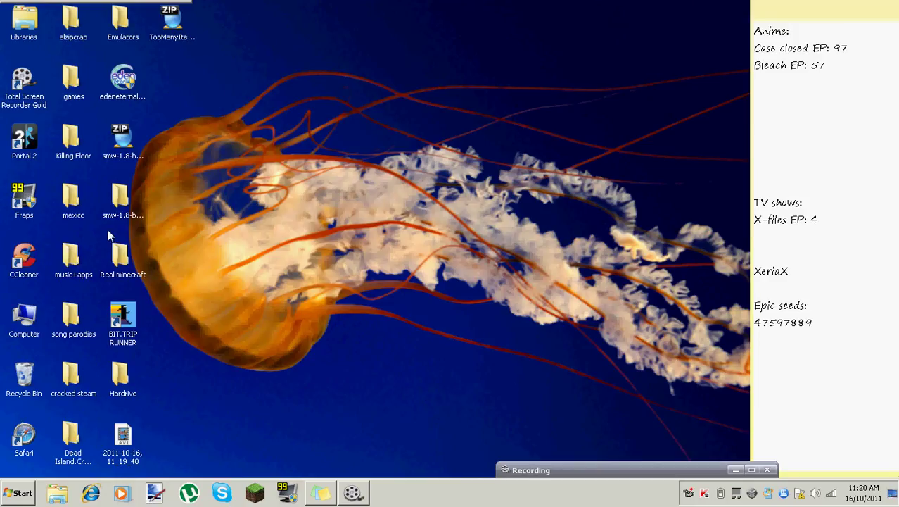
Open the Real minecraft Mods folder and drag the desktop TooManyItems zip into the Recycle Bin.
double_click(125, 266)
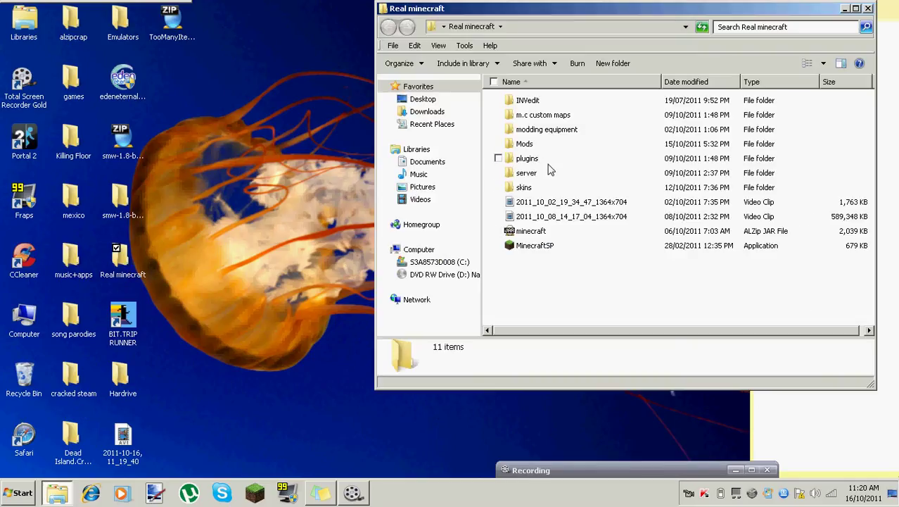
double_click(534, 145)
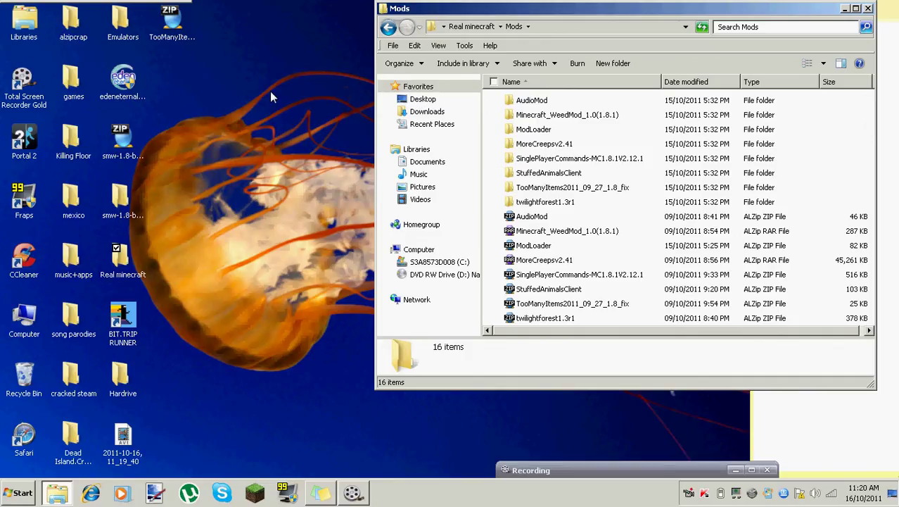
mouse_move(179, 31)
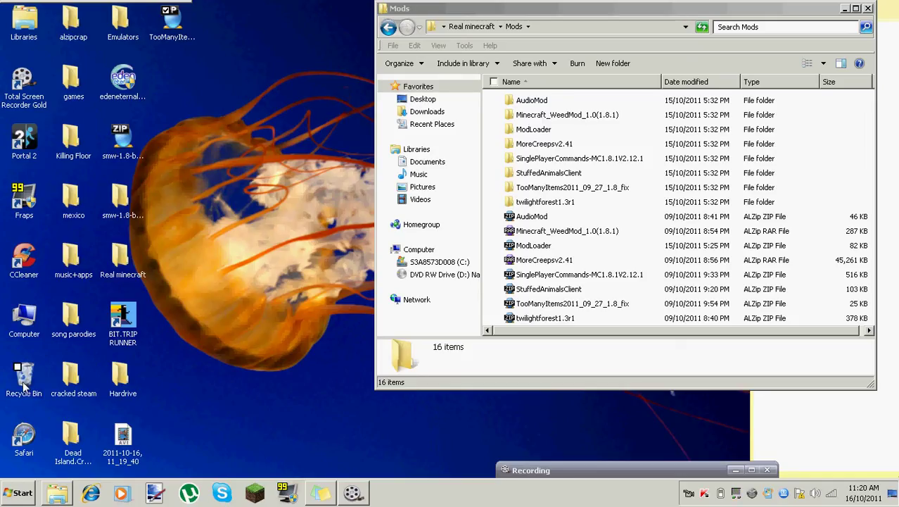
left_click_drag(533, 245, 105, 178)
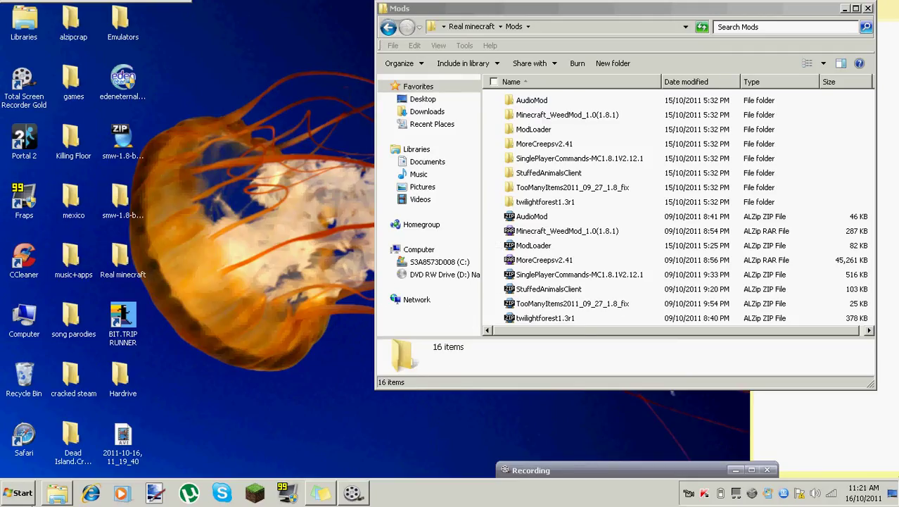
Search the Start menu for %appdata%.
left_click(19, 493)
left_click(80, 463)
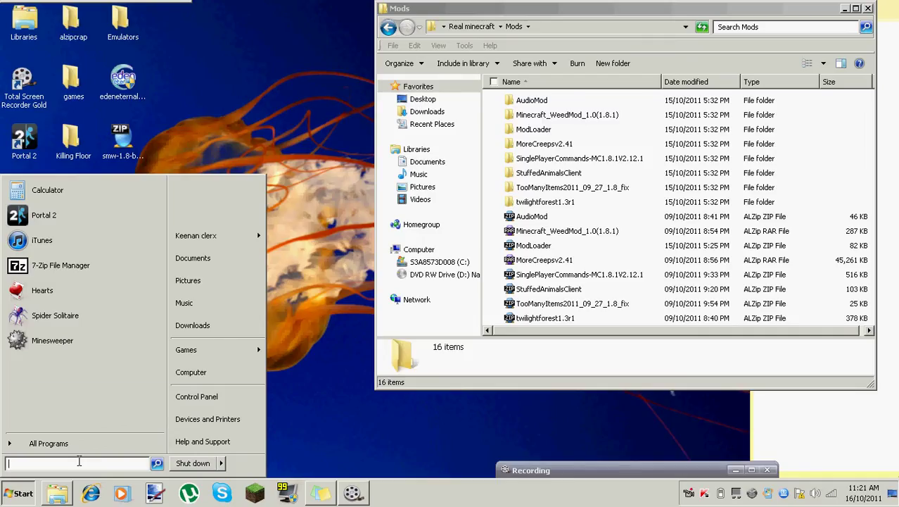
type("%appd")
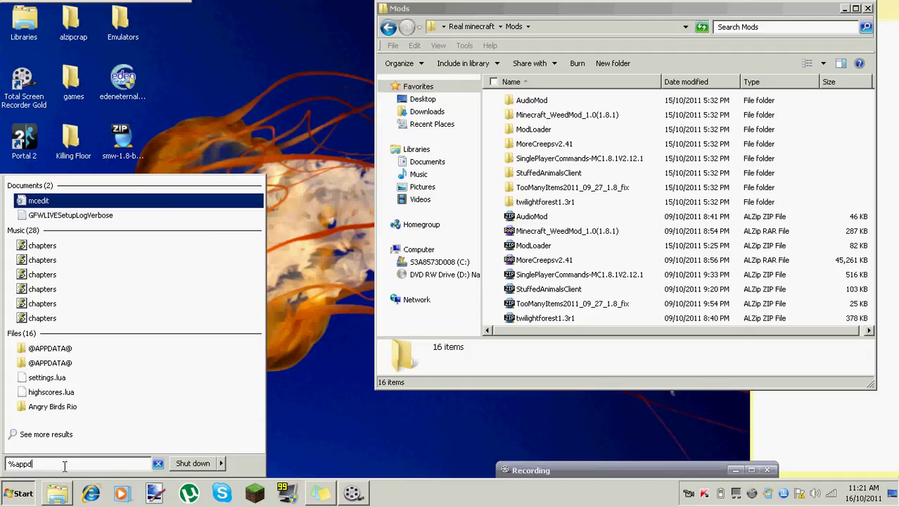
type("at")
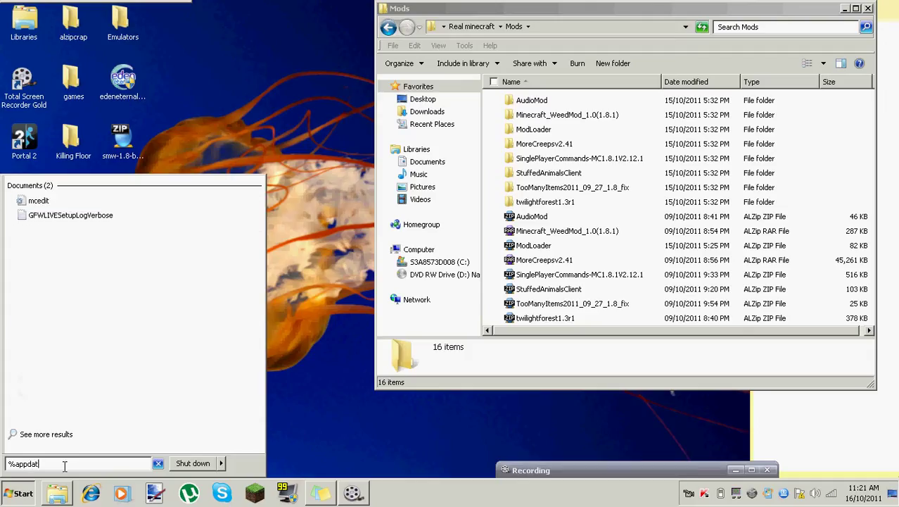
type("a%")
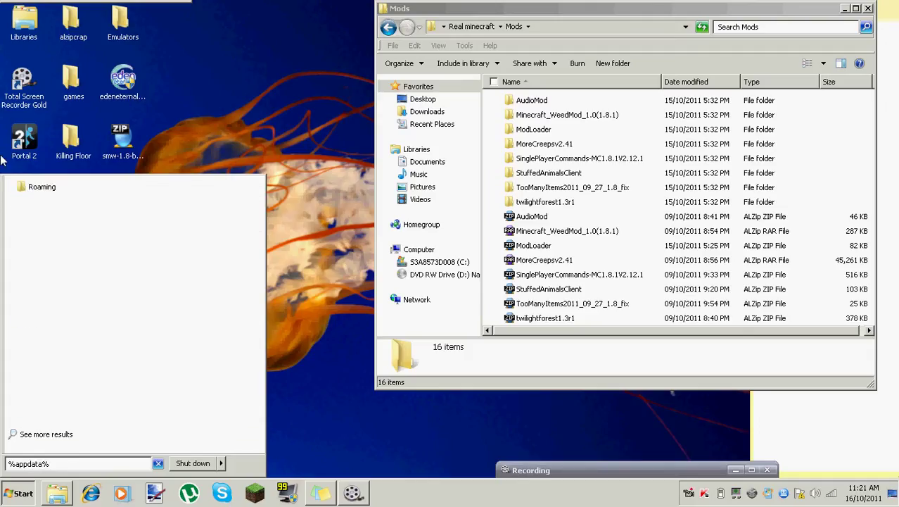
Go into Roaming > .minecraft > bin and select the minecraft JAR file.
left_click(65, 197)
left_click(552, 118)
double_click(552, 118)
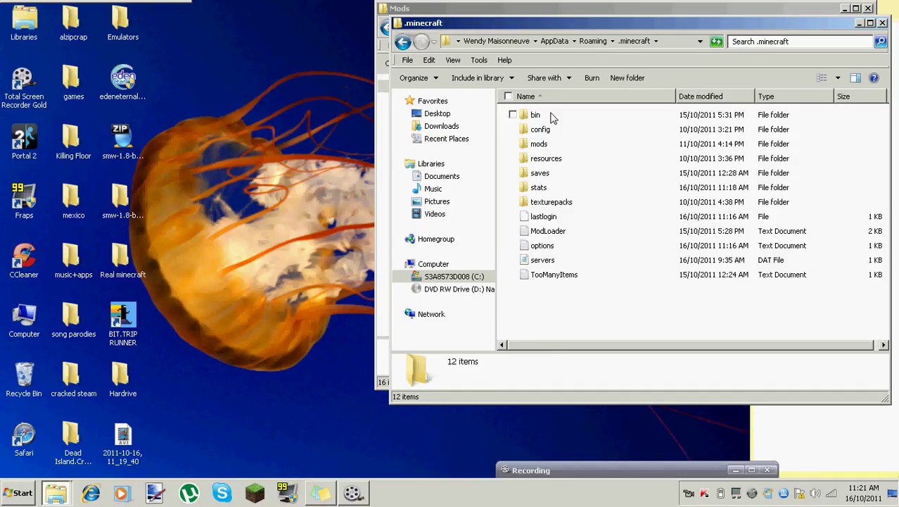
left_click(552, 116)
left_click(550, 115)
double_click(565, 119)
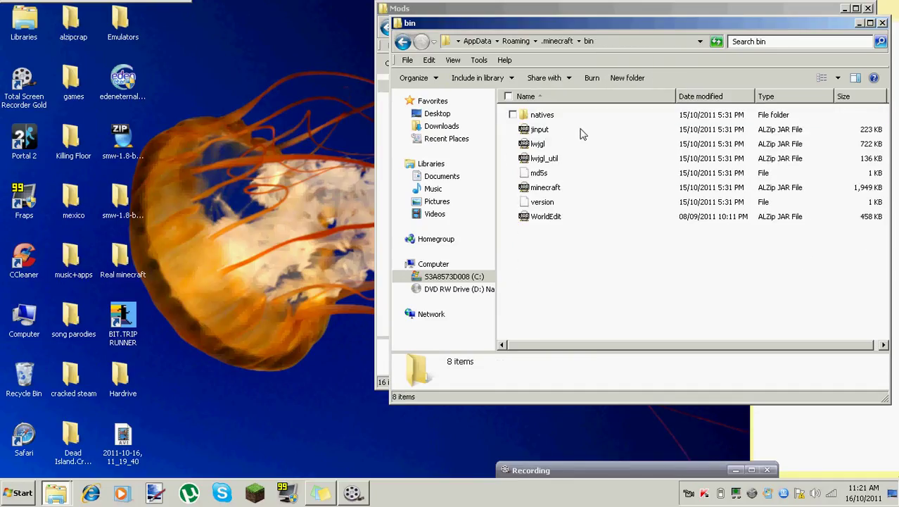
left_click(554, 188)
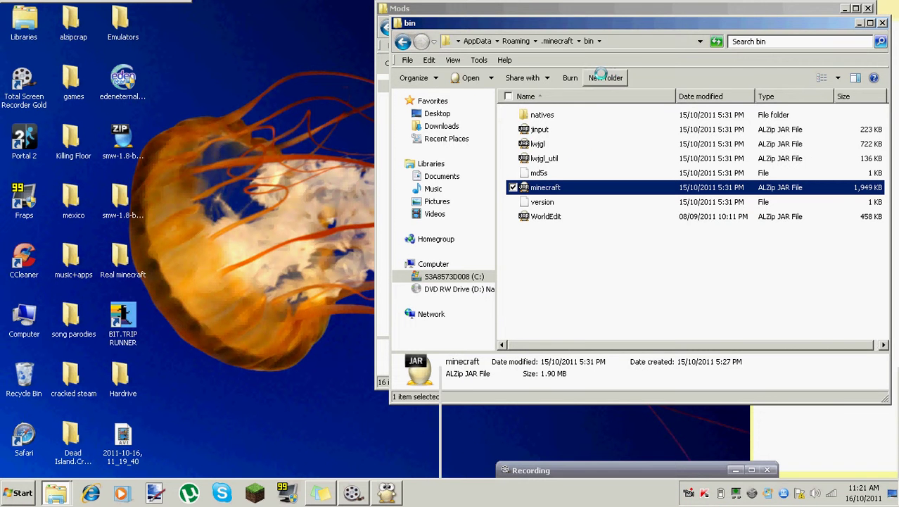
Open minecraft.jar in ALZip and dock the Mods window on the left half of the screen.
double_click(553, 189)
left_click_drag(434, 21, 266, 132)
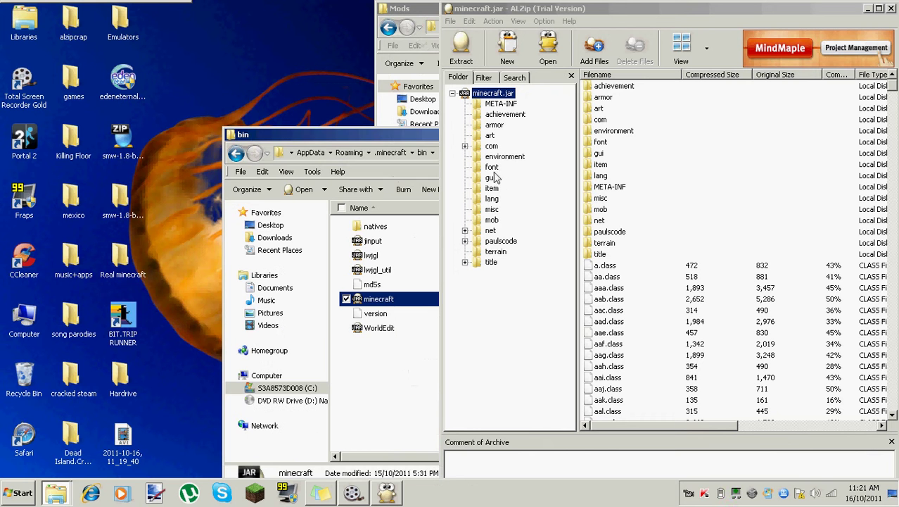
left_click(385, 137)
left_click(693, 135)
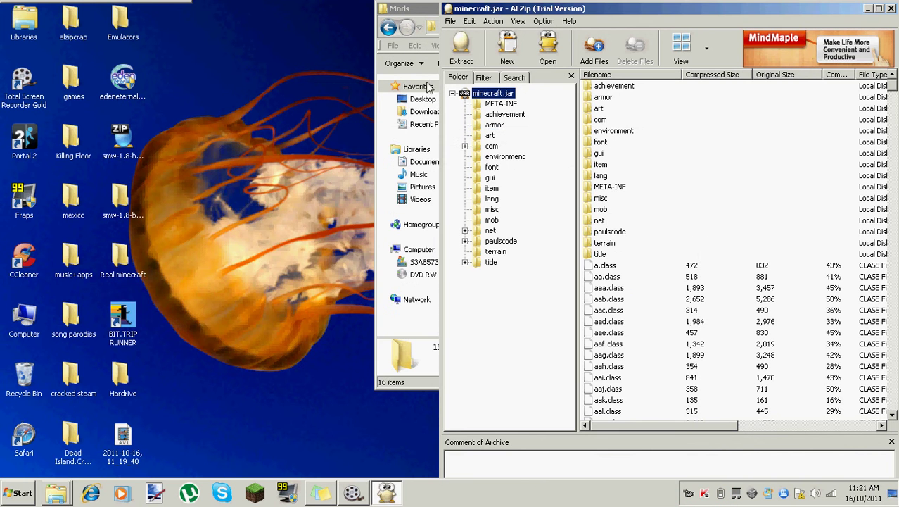
left_click_drag(415, 14, 2, 16)
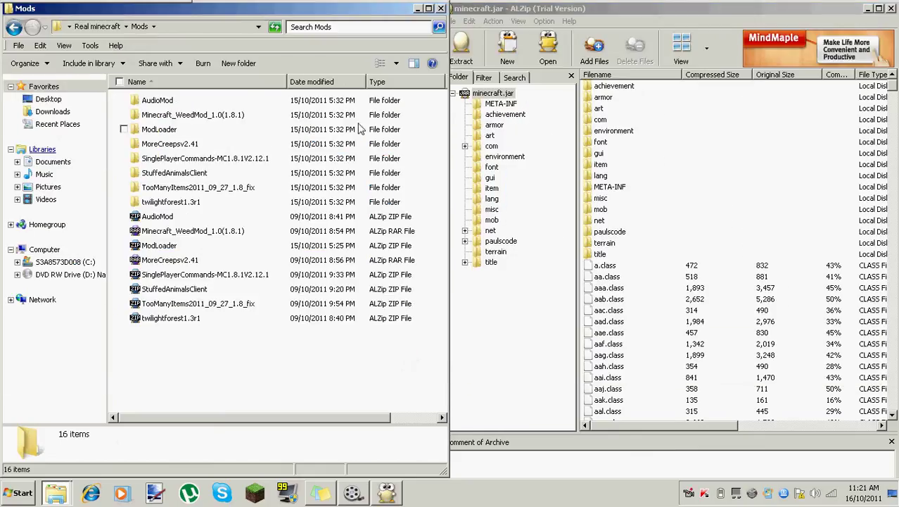
Add all TooManyItems 1.8 fix class files to minecraft.jar, overwriting em.class for all duplicates.
double_click(196, 188)
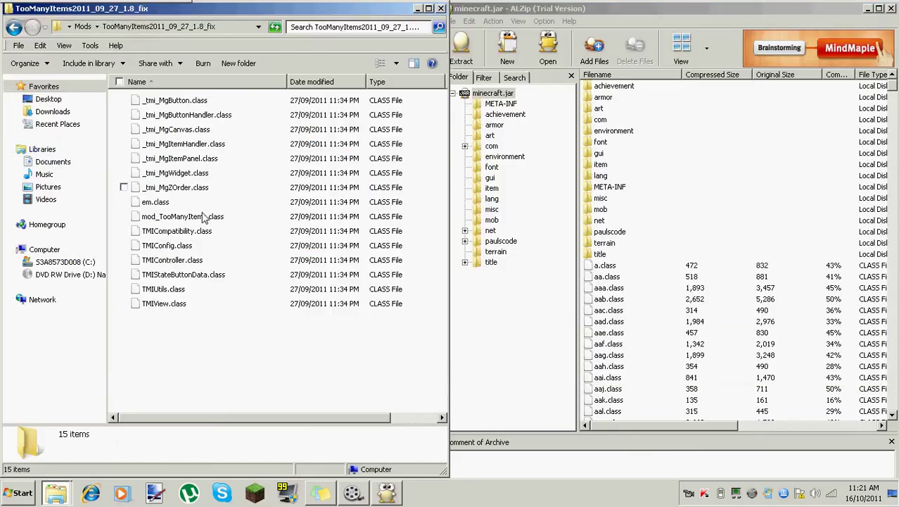
left_click_drag(180, 356, 193, 106)
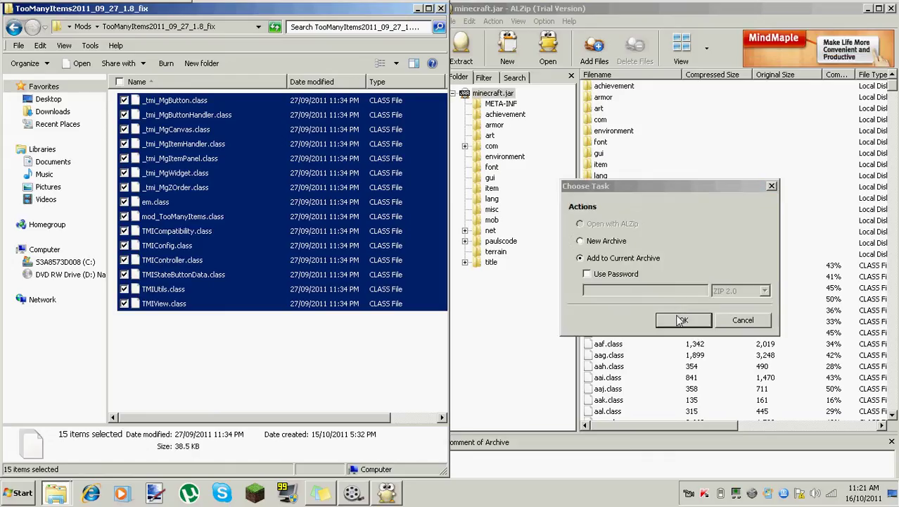
left_click(678, 315)
left_click(548, 320)
left_click(541, 362)
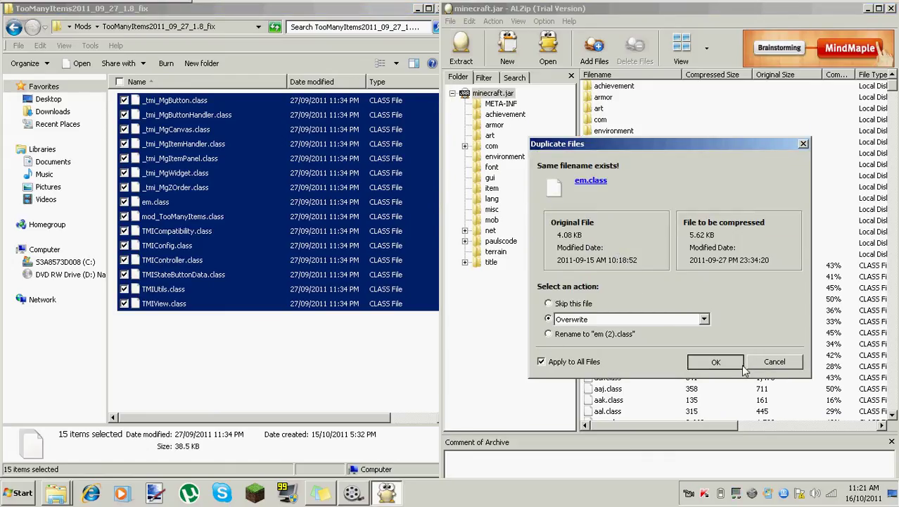
left_click(715, 362)
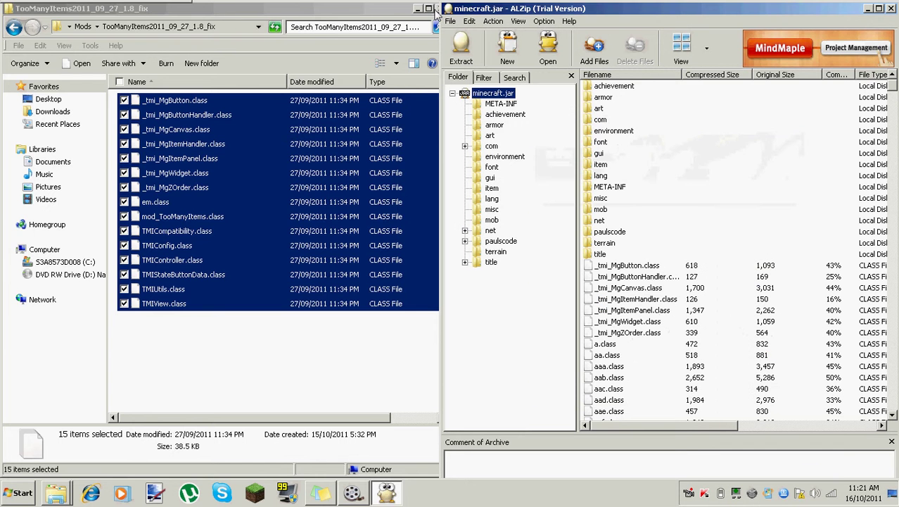
Close the mod files window, delete META-INF from minecraft.jar, and close ALZip.
left_click(437, 9)
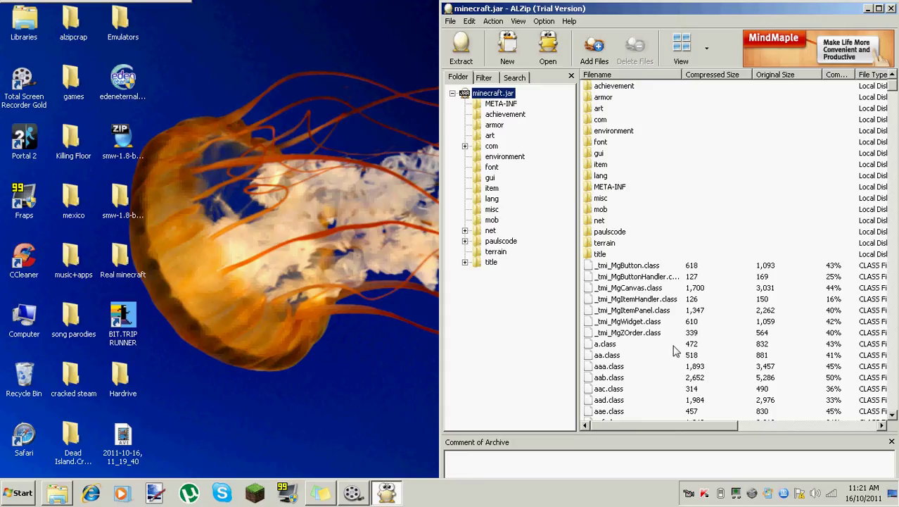
left_click(610, 188)
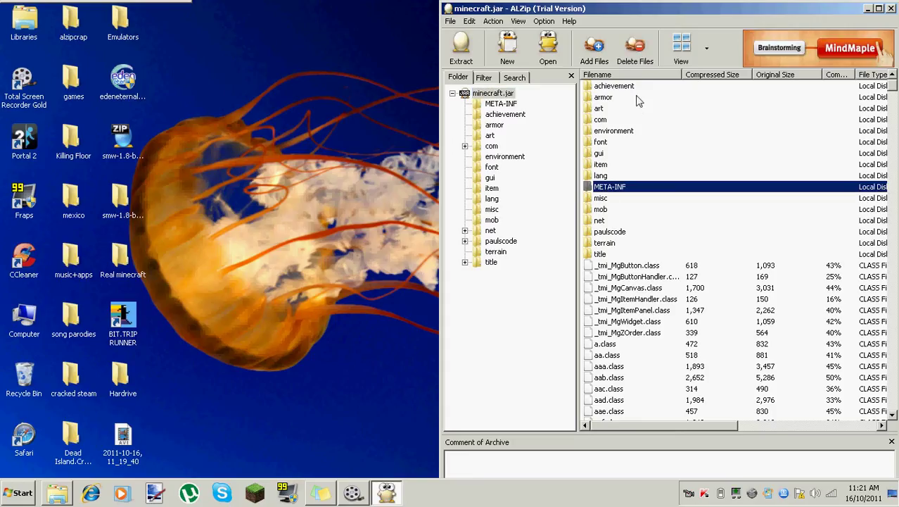
left_click(642, 60)
left_click(655, 287)
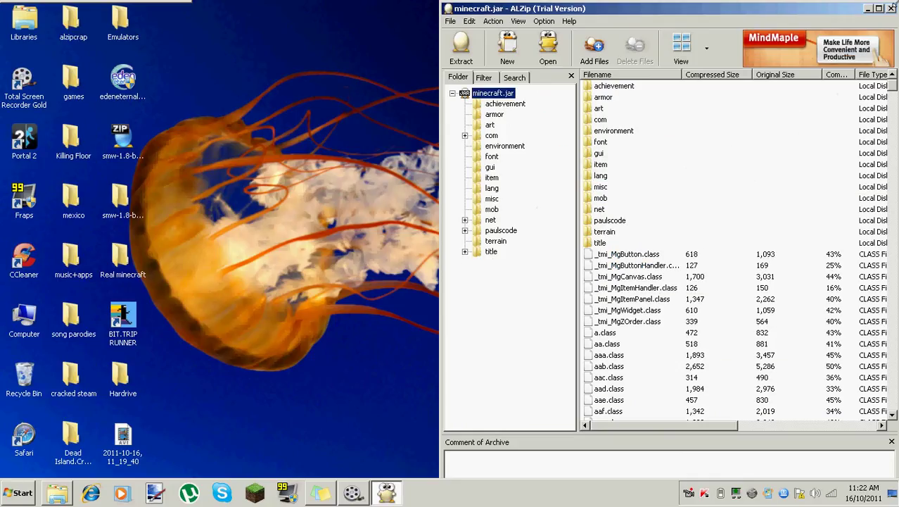
left_click(891, 9)
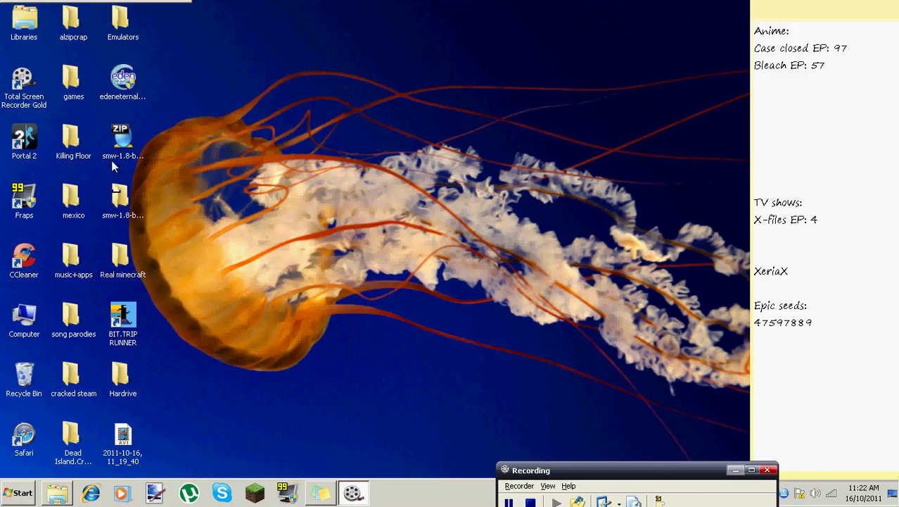
Navigate to Hardrive > user folder > Library > Application Support > Minecraft > Bin.
double_click(77, 259)
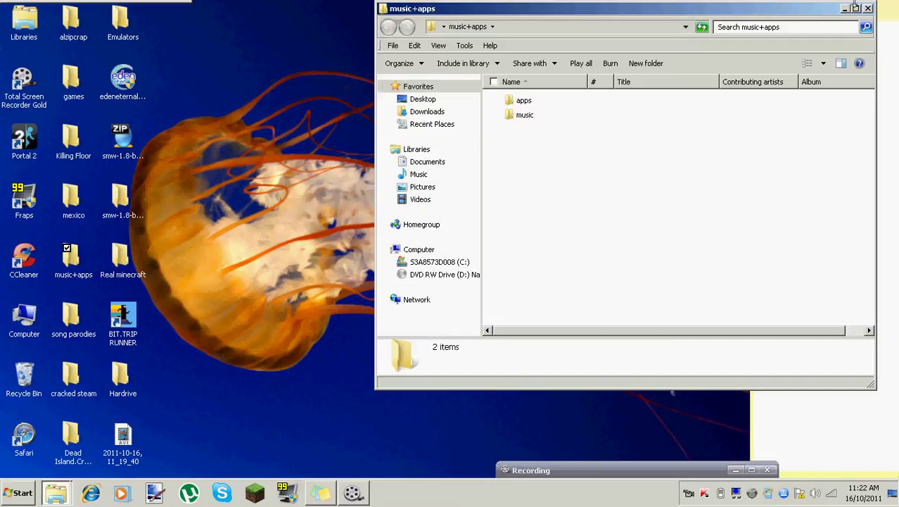
left_click(869, 8)
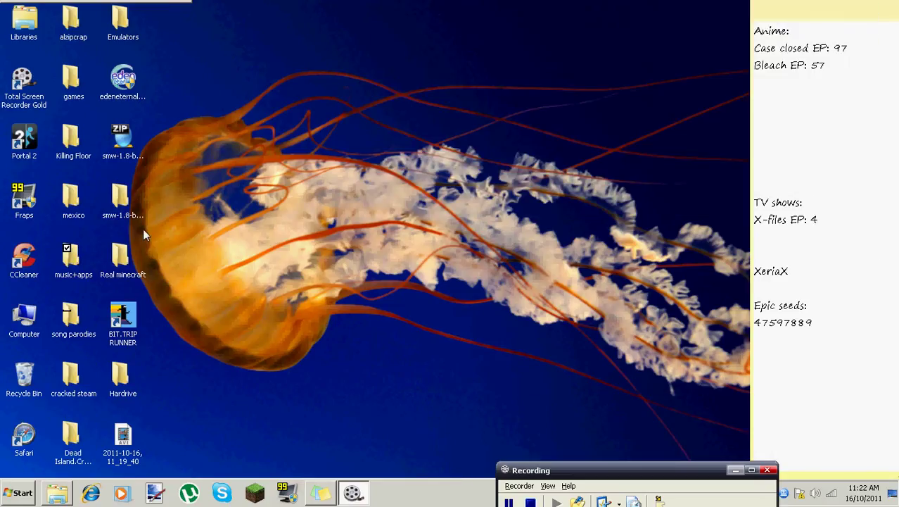
left_click(125, 385)
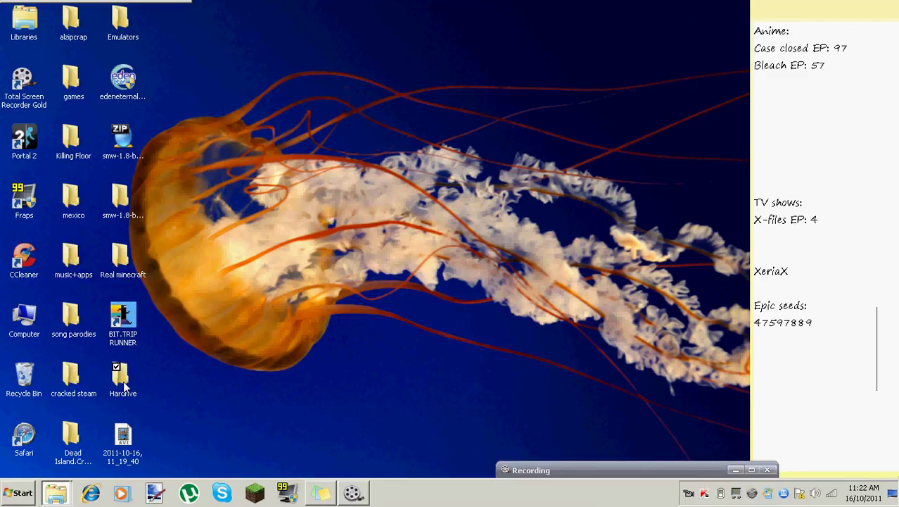
double_click(125, 384)
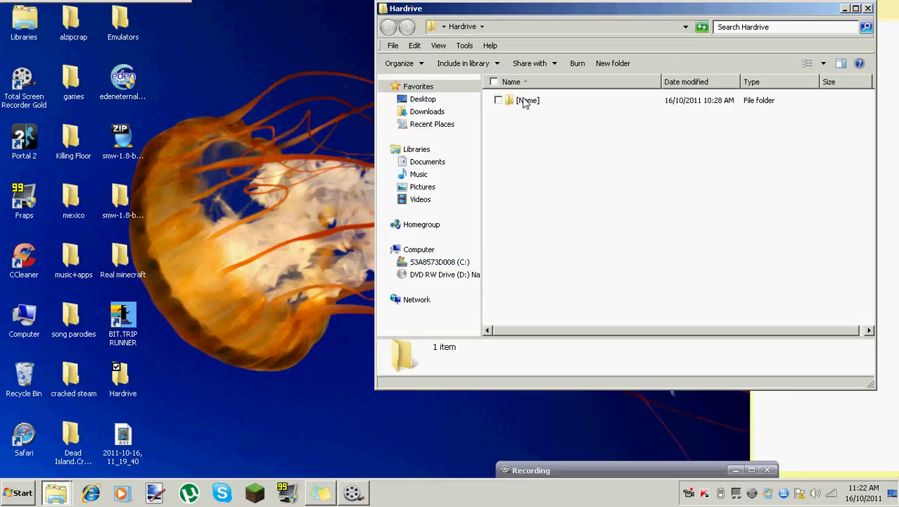
double_click(524, 103)
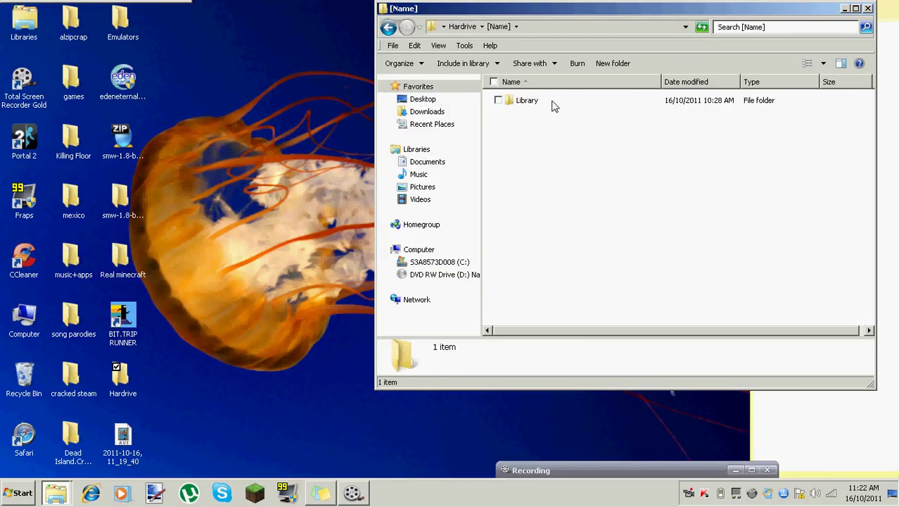
double_click(545, 106)
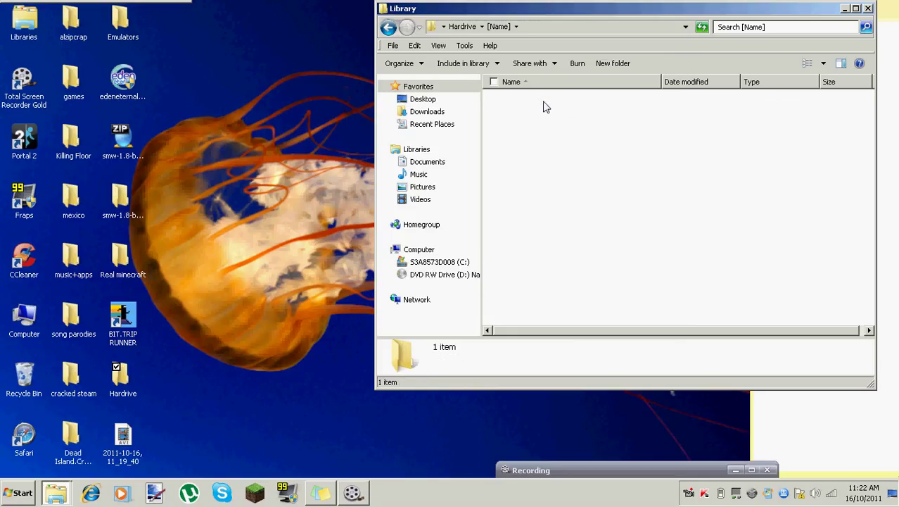
double_click(545, 105)
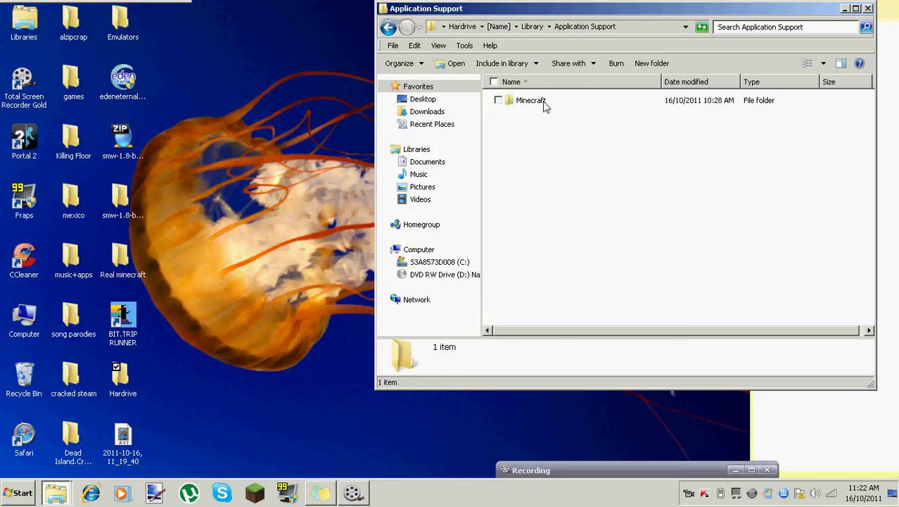
double_click(545, 106)
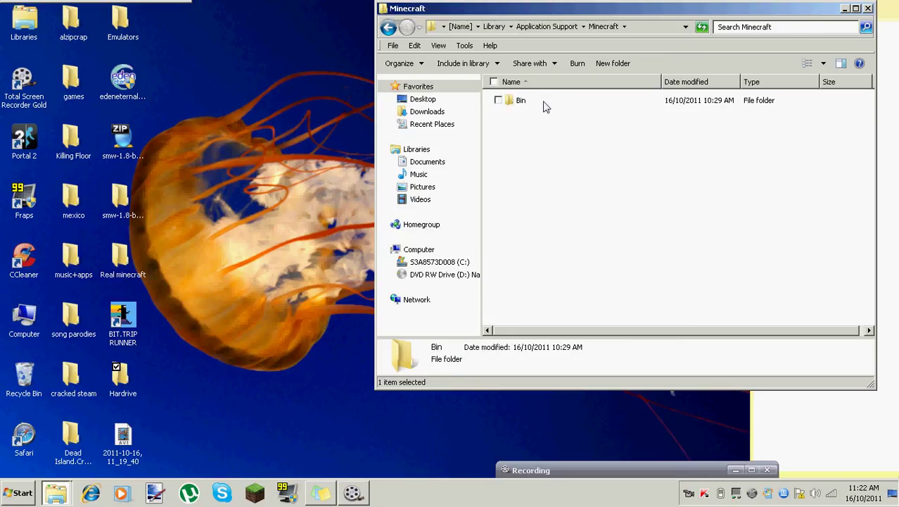
double_click(545, 105)
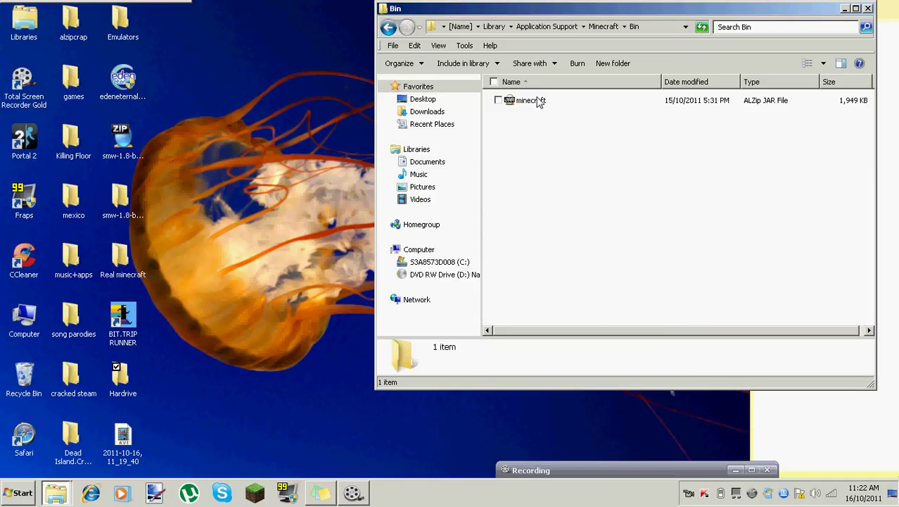
Extract minecraft.jar into a new minecraft\ folder beside it.
right_click(536, 100)
left_click(501, 164)
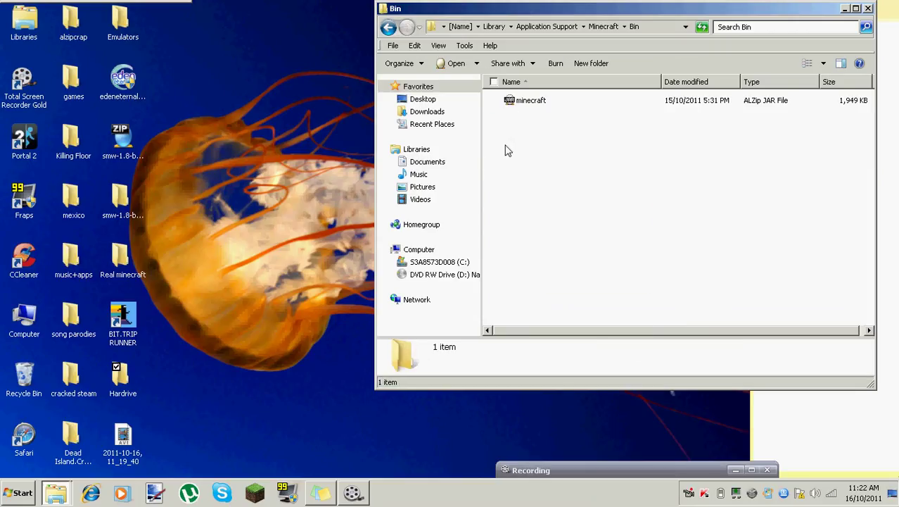
right_click(517, 107)
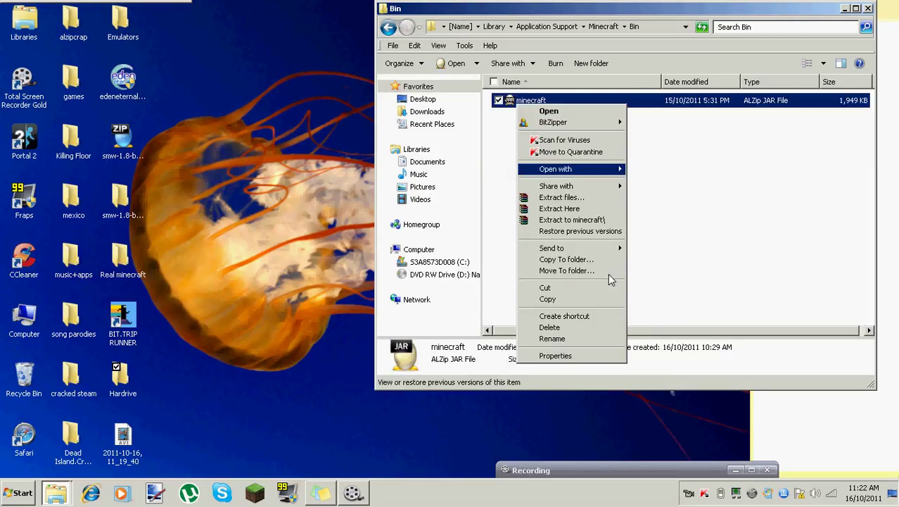
left_click(591, 219)
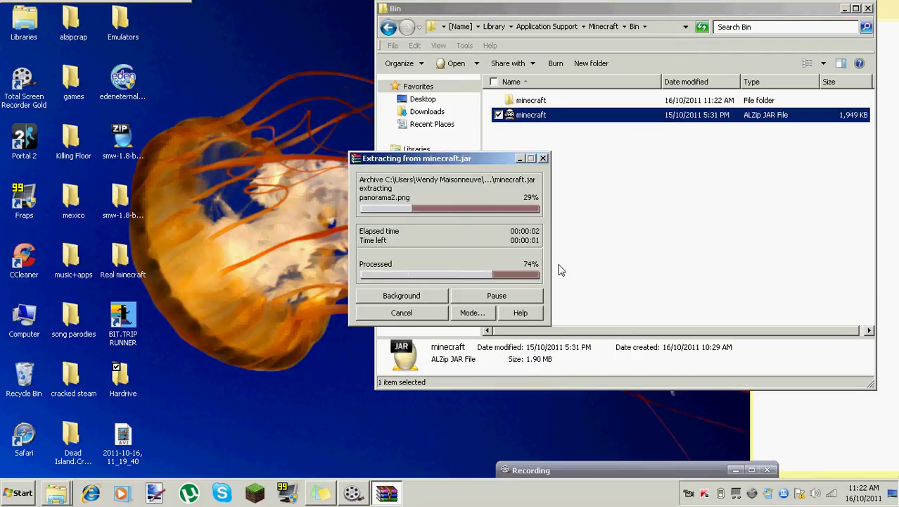
Rename the original minecraft jar to minecraft.backup.
left_click(548, 118)
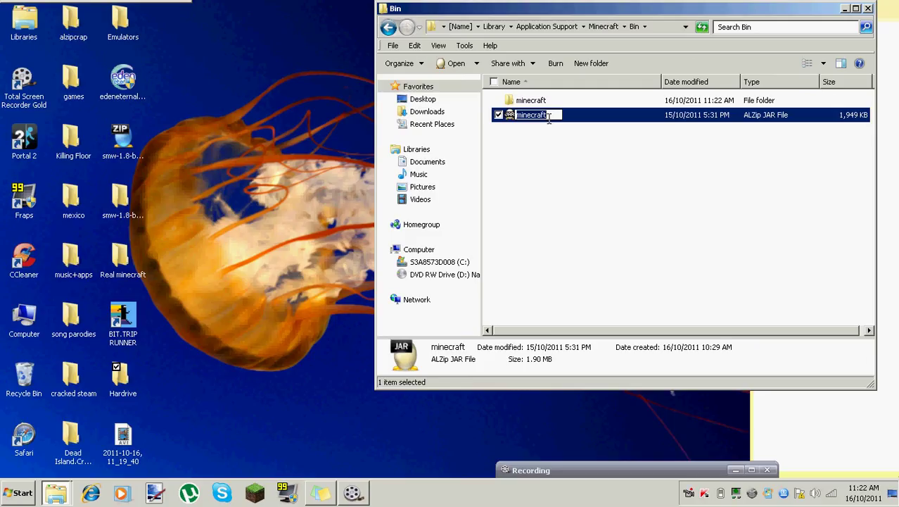
type(".back")
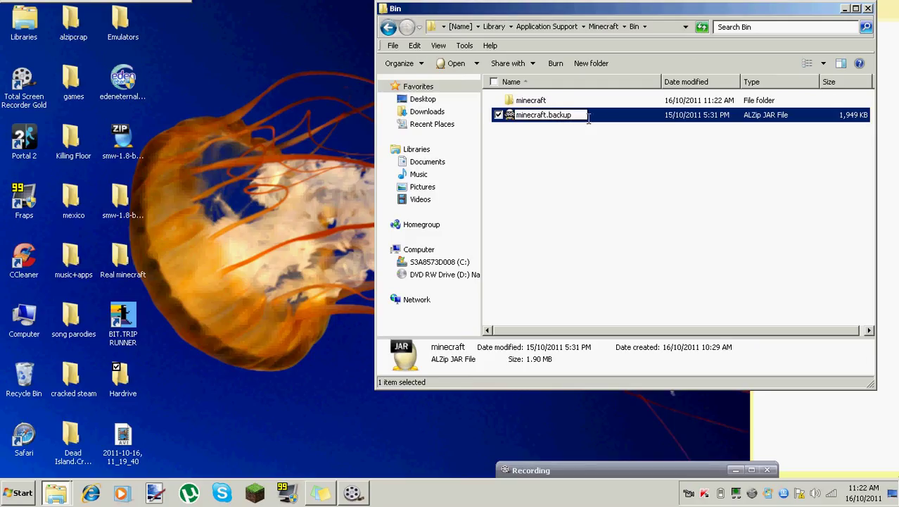
type("up")
key("Return")
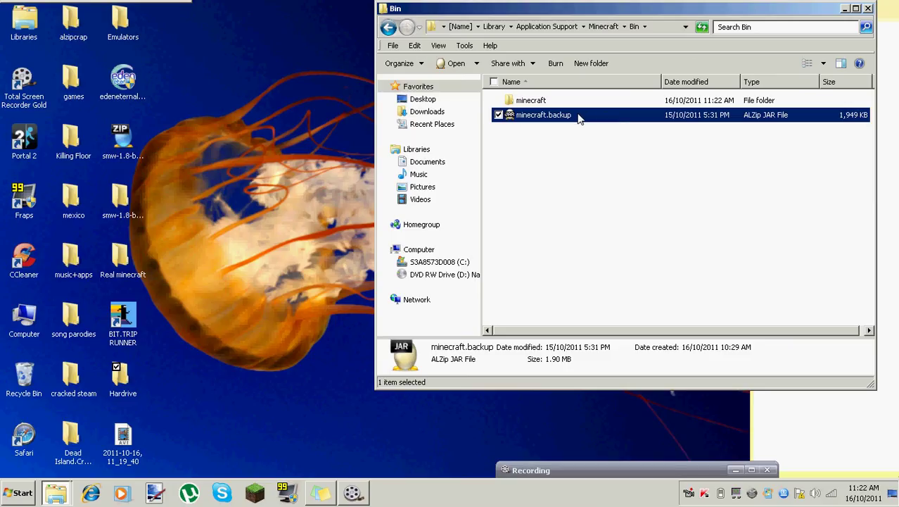
Rename the extracted minecraft folder to minecraft.jar.
left_click(561, 101)
left_click(560, 101)
left_click(558, 100)
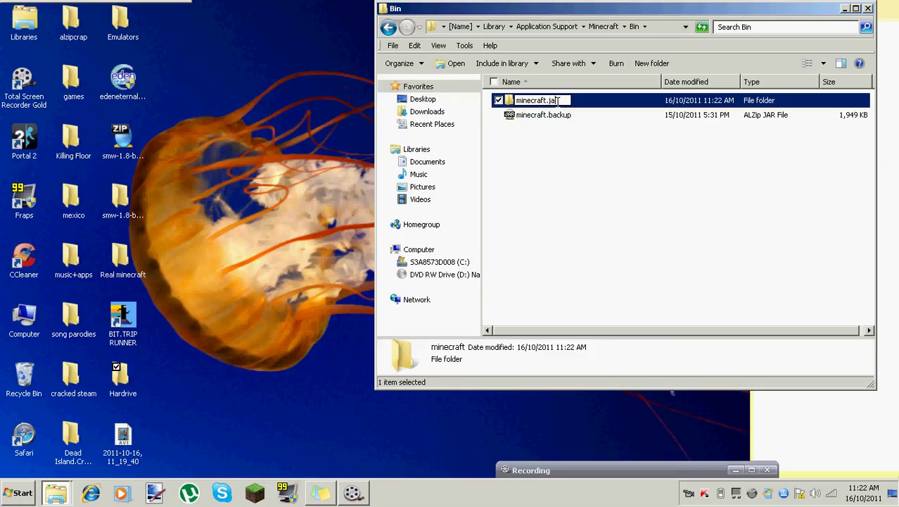
type(".jar")
key("Return")
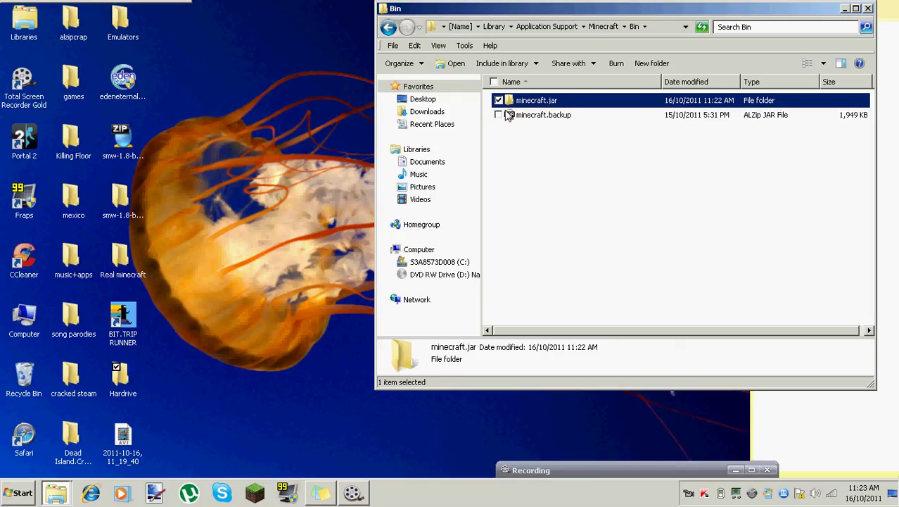
Open the minecraft.jar folder to view its extracted contents, including META-INF.
left_click(545, 115)
left_click(545, 104)
left_click(545, 118)
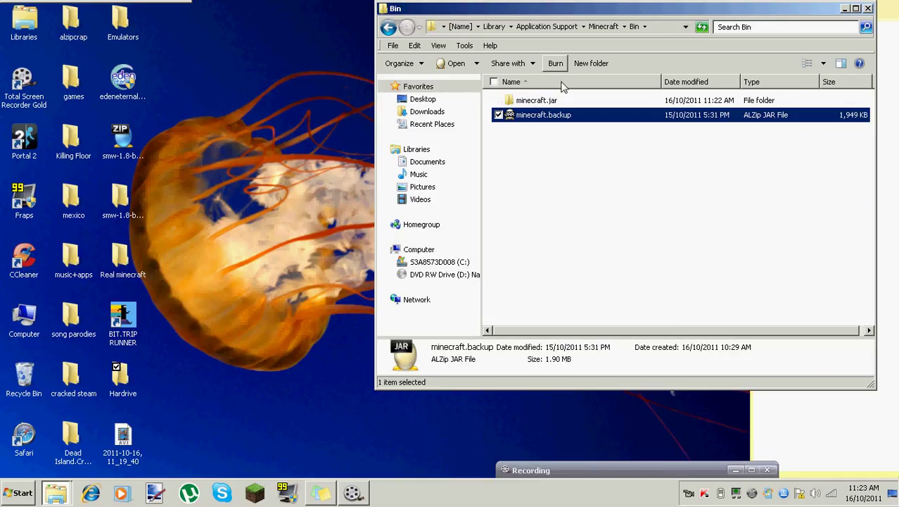
double_click(553, 101)
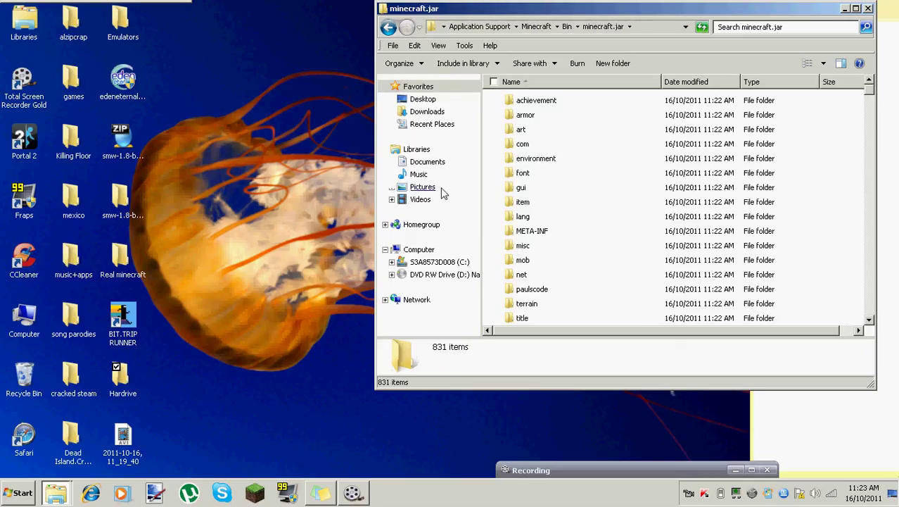
left_click(531, 234)
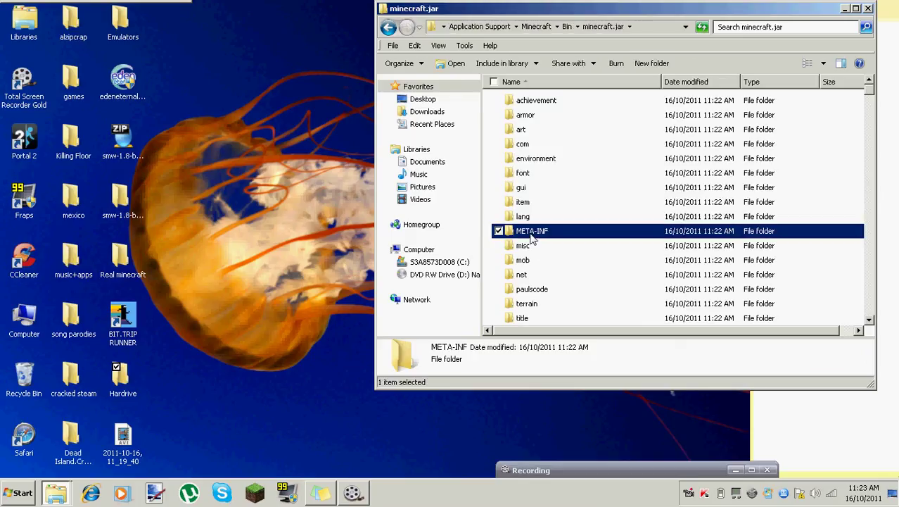
left_click(499, 231)
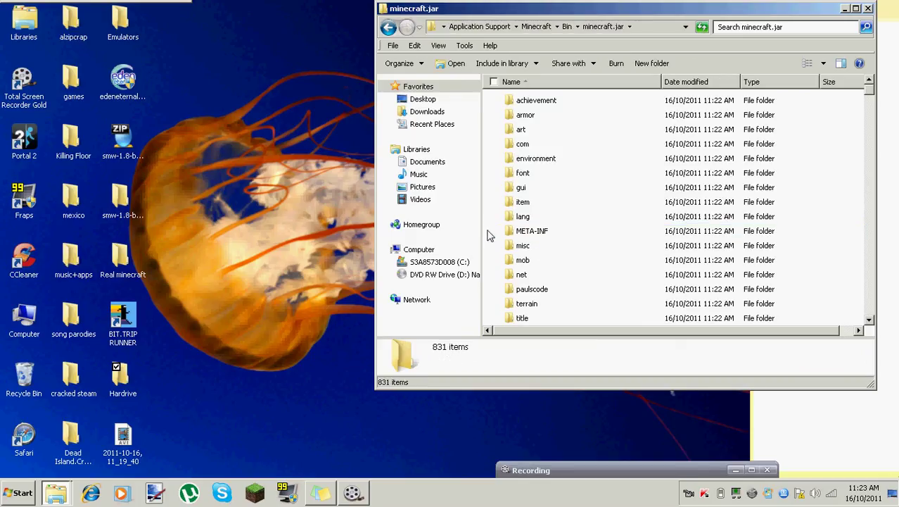